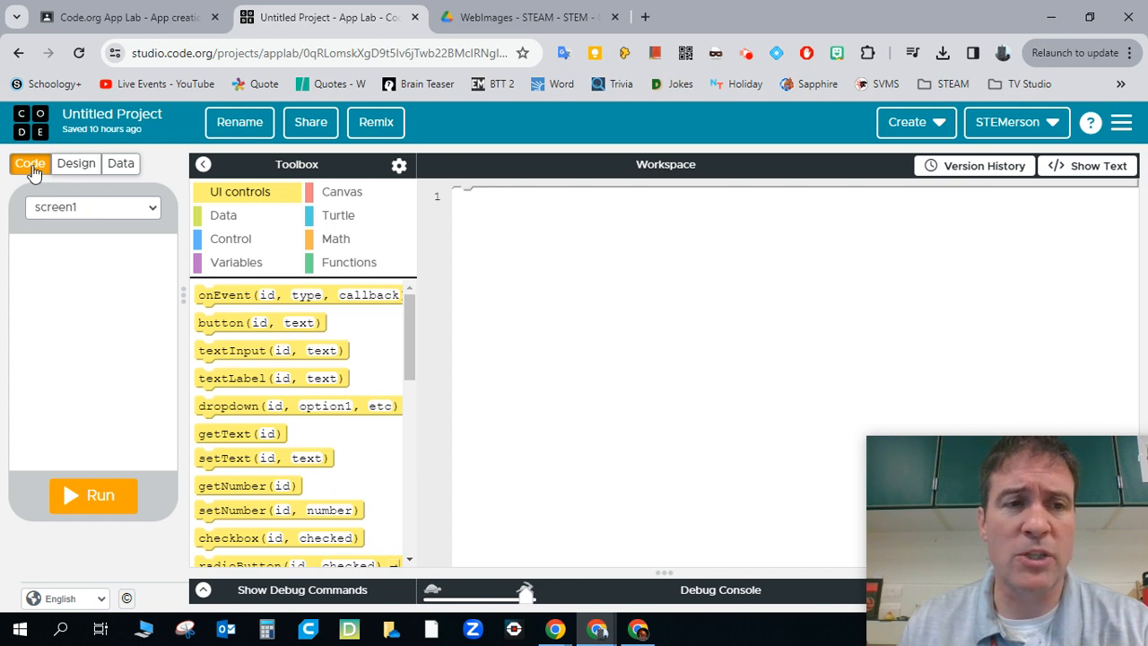
# In the app's design mode, change the id of screen1 to StartScreen
pyautogui.click(76, 169)
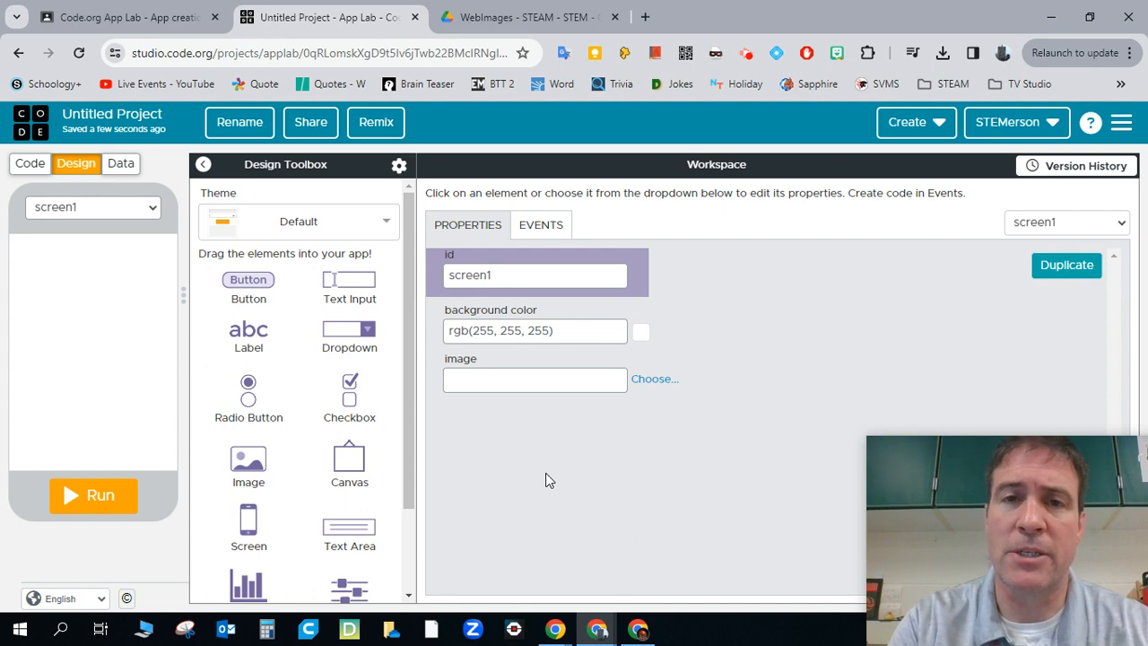
pyautogui.doubleClick(520, 275)
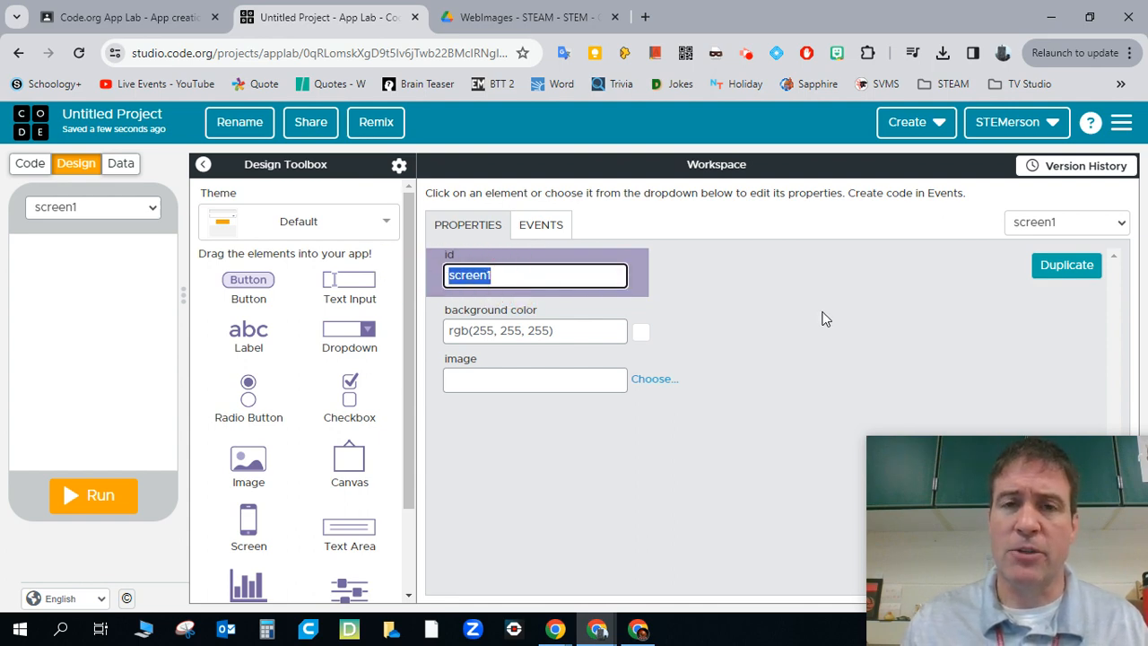
pyautogui.write('St')
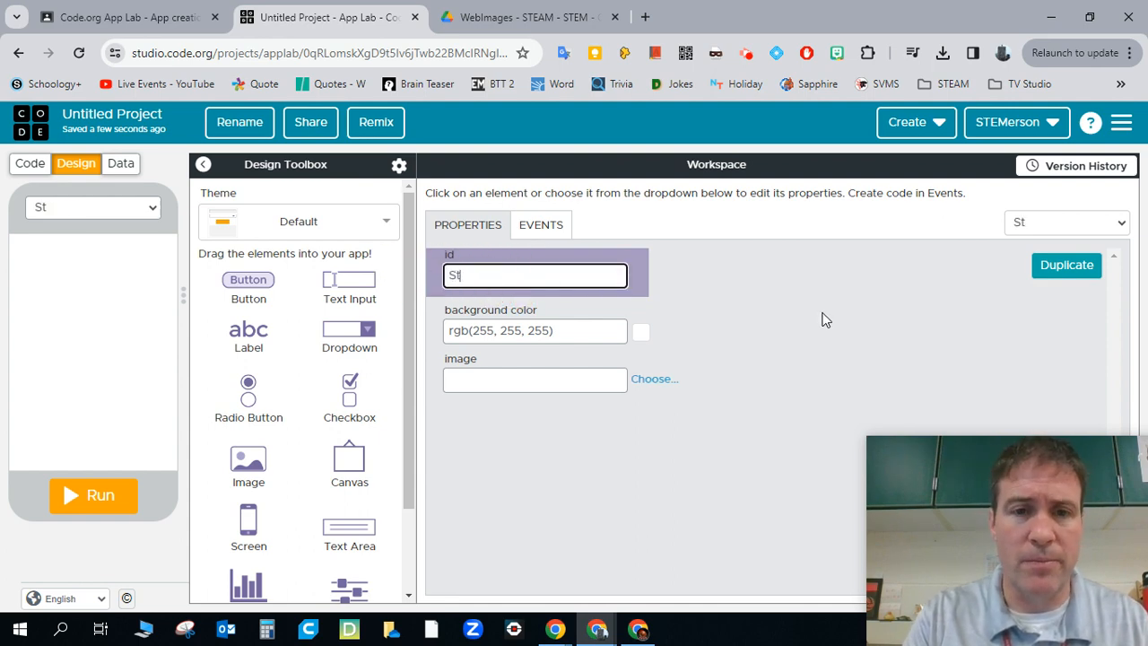
pyautogui.write('artScreen')
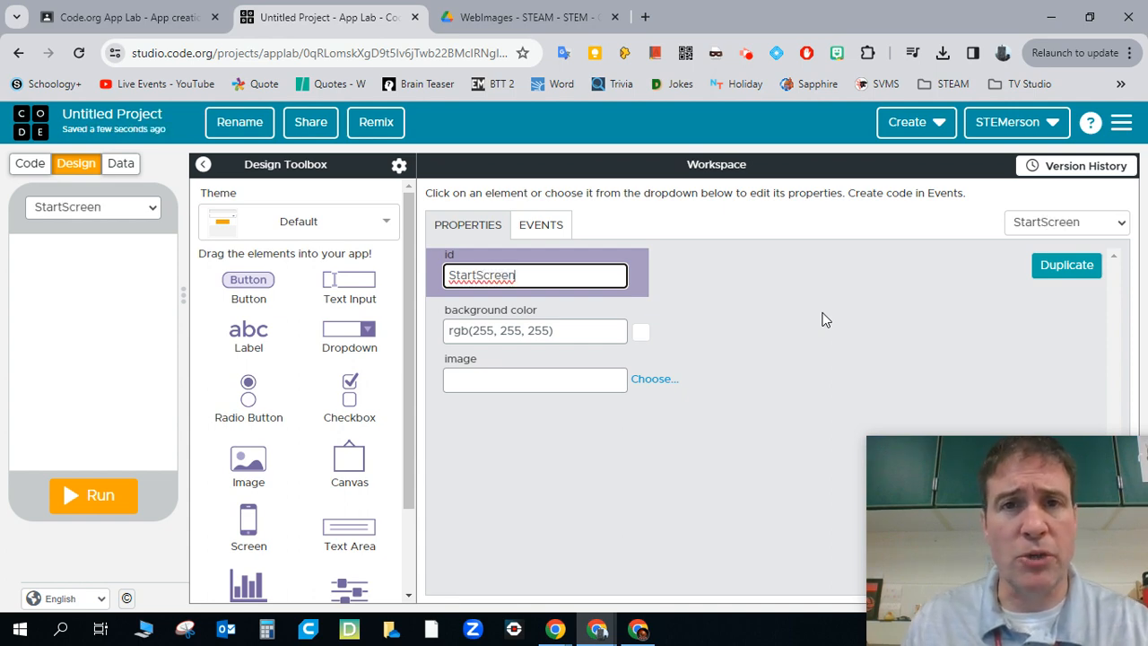
pyautogui.click(804, 295)
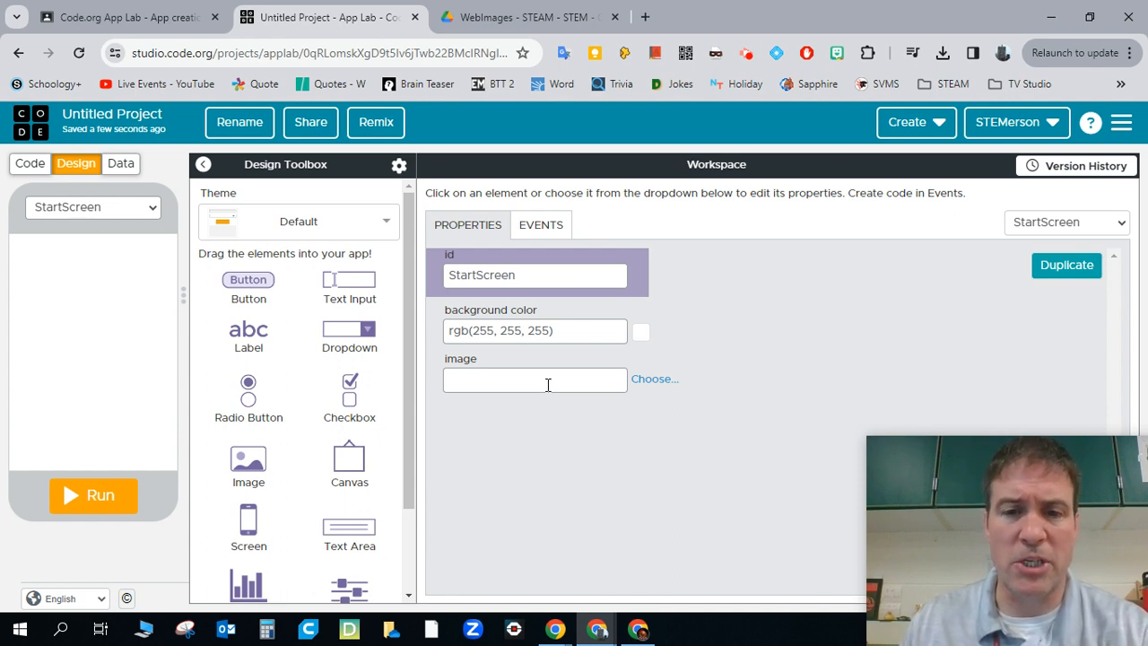
# Upload Similar-geometric-shapes (1).png from Downloads, preview it, and set it as StartScreen's background image
pyautogui.click(652, 381)
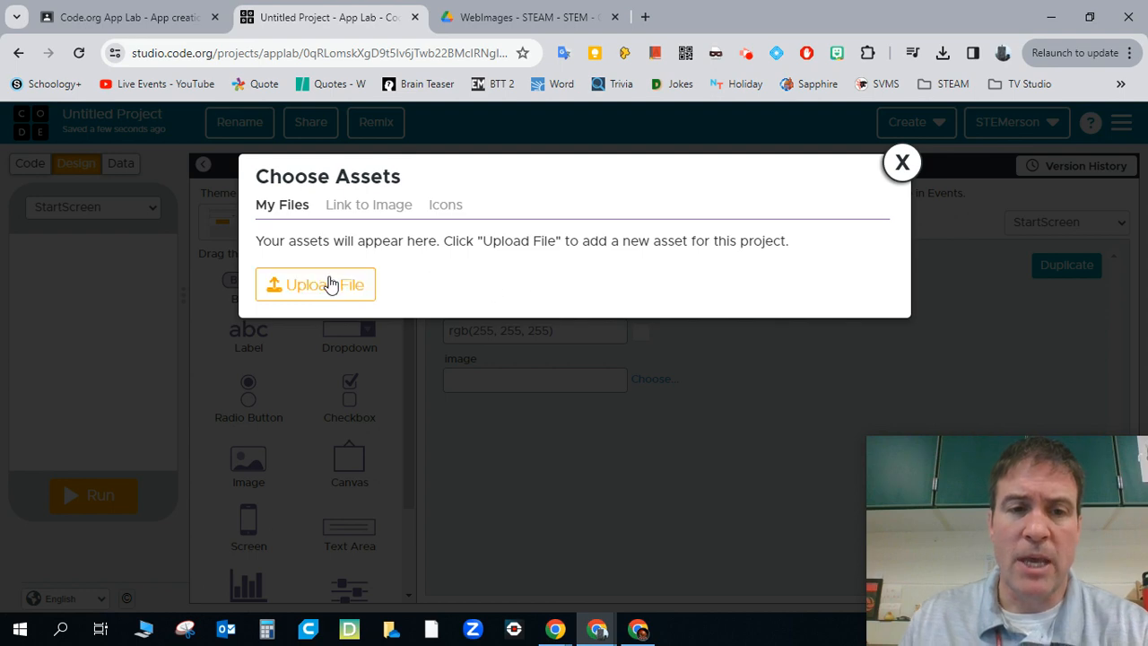
pyautogui.click(329, 289)
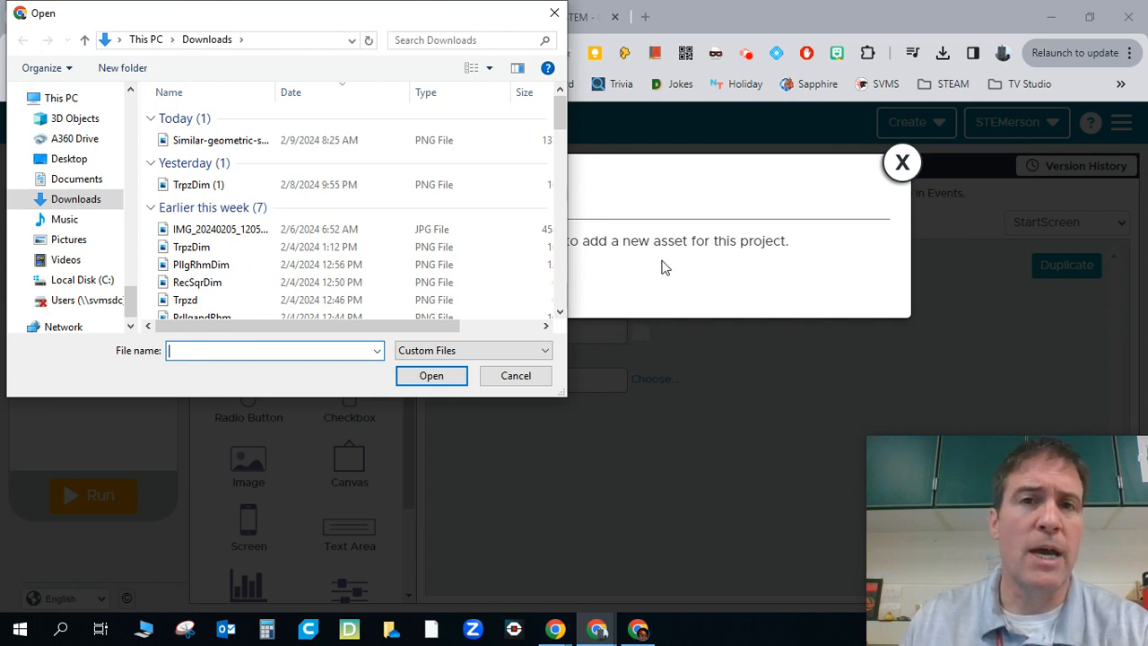
pyautogui.click(230, 141)
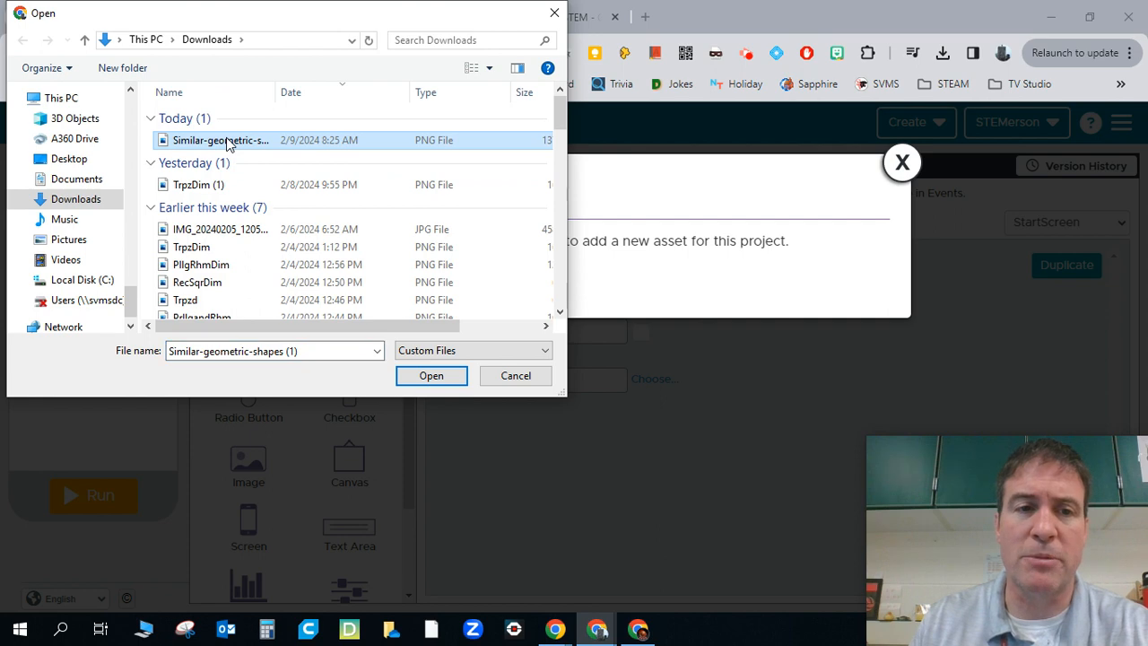
pyautogui.click(428, 377)
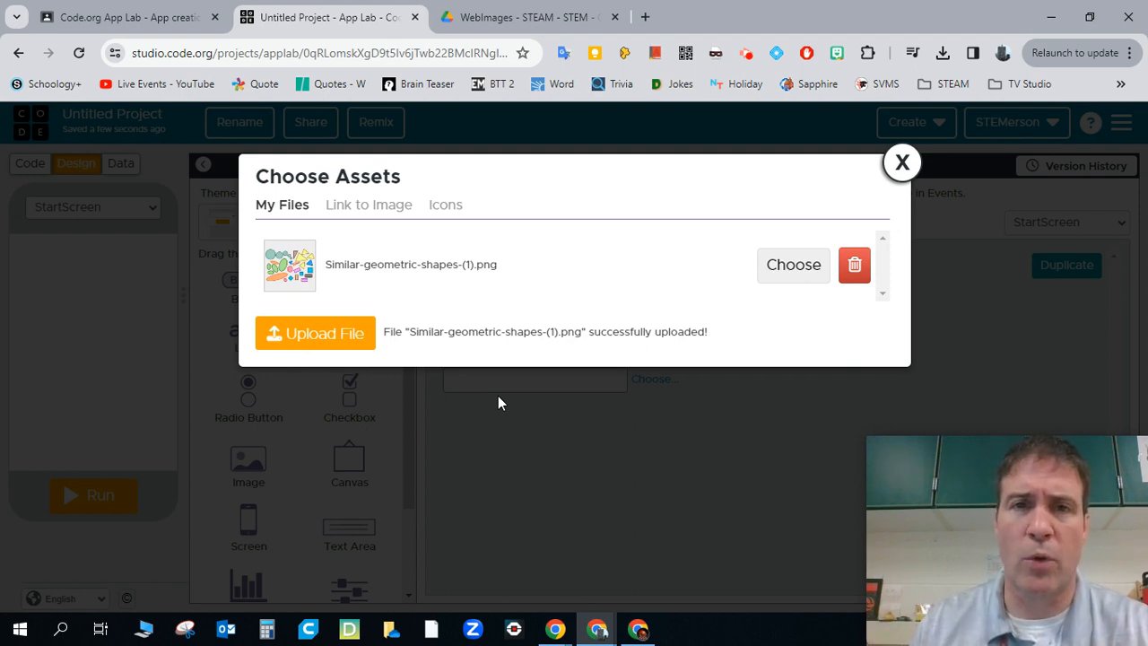
pyautogui.click(287, 277)
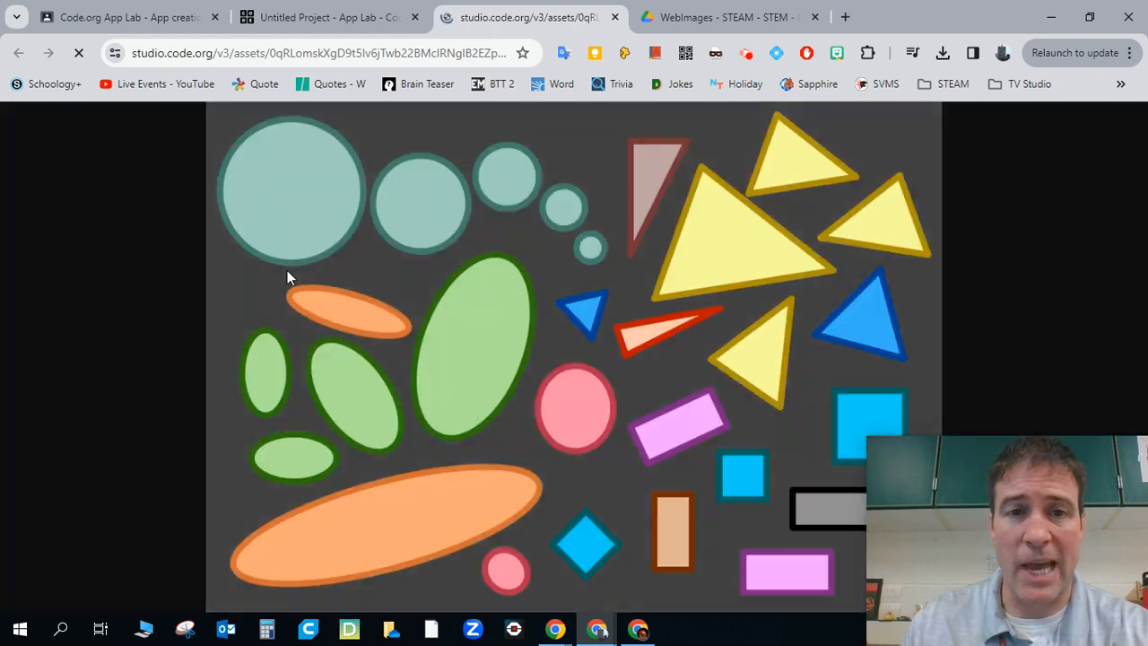
pyautogui.click(614, 17)
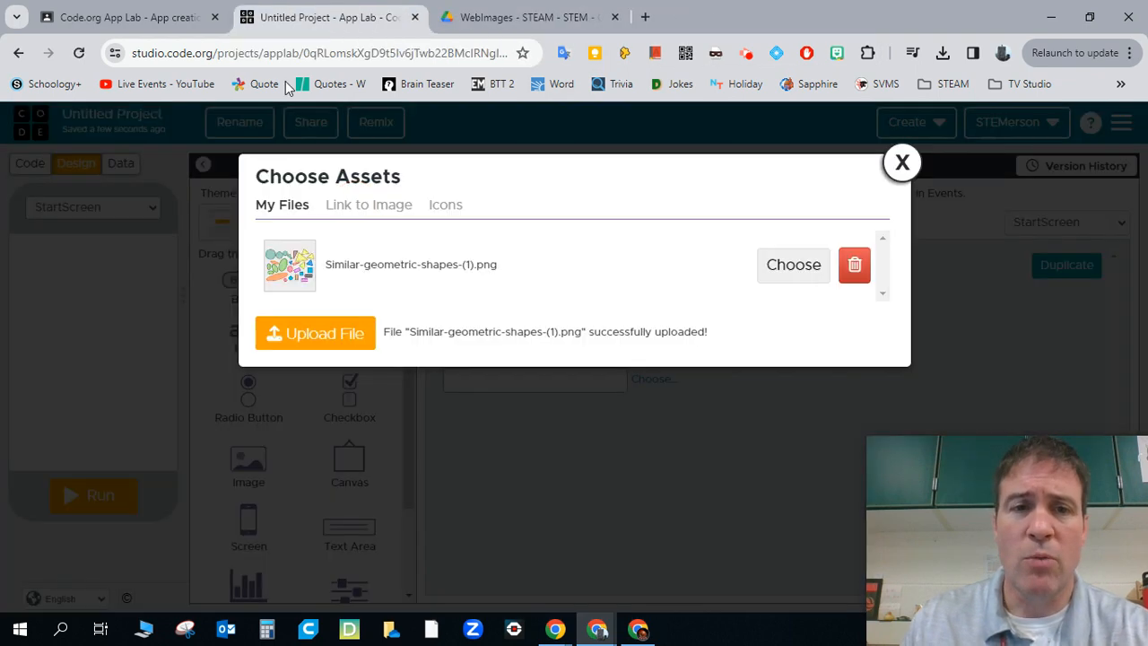
pyautogui.click(789, 269)
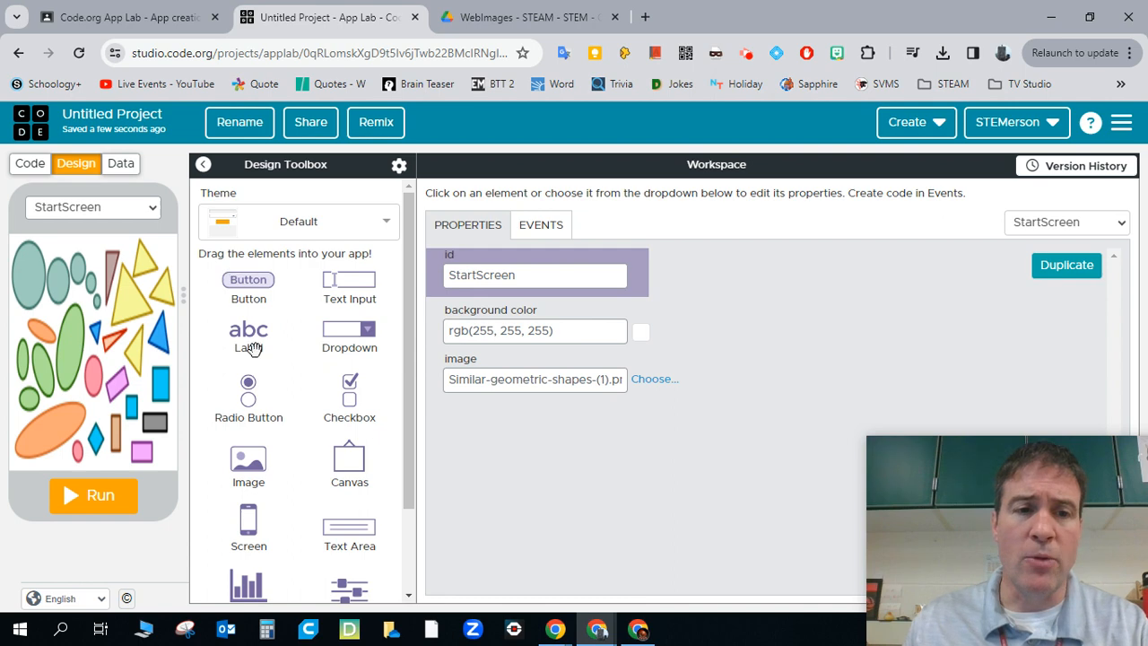
# Add a label to the upper part of StartScreen and set its id to StartScreenLabel
pyautogui.moveTo(254, 348); pyautogui.dragTo(72, 296)
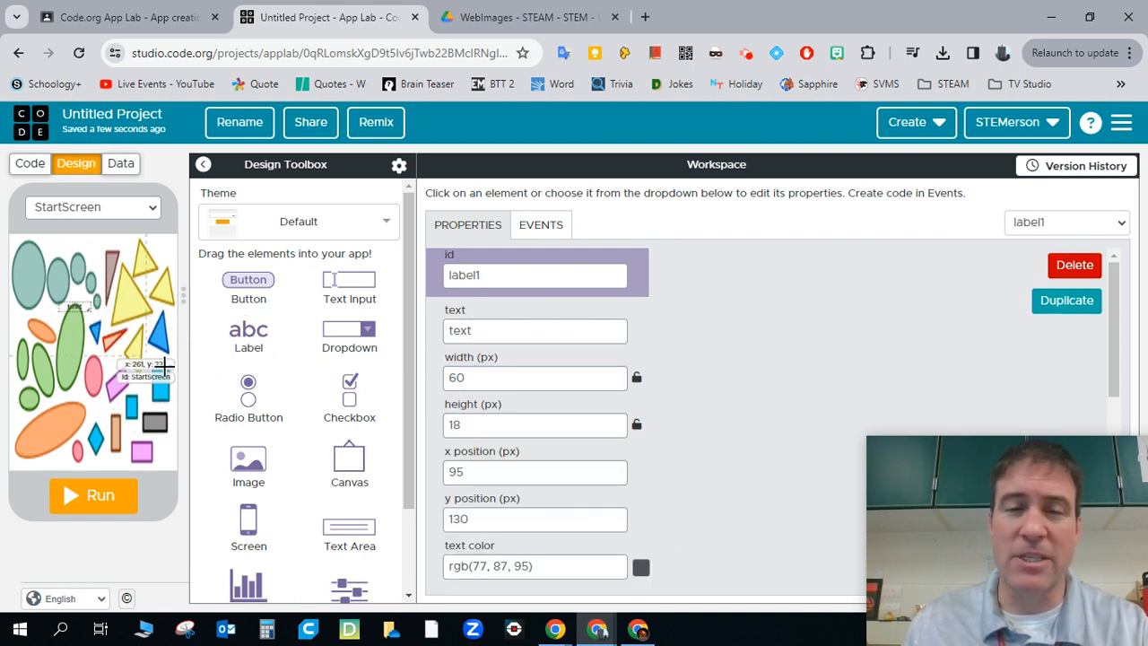
pyautogui.click(504, 283)
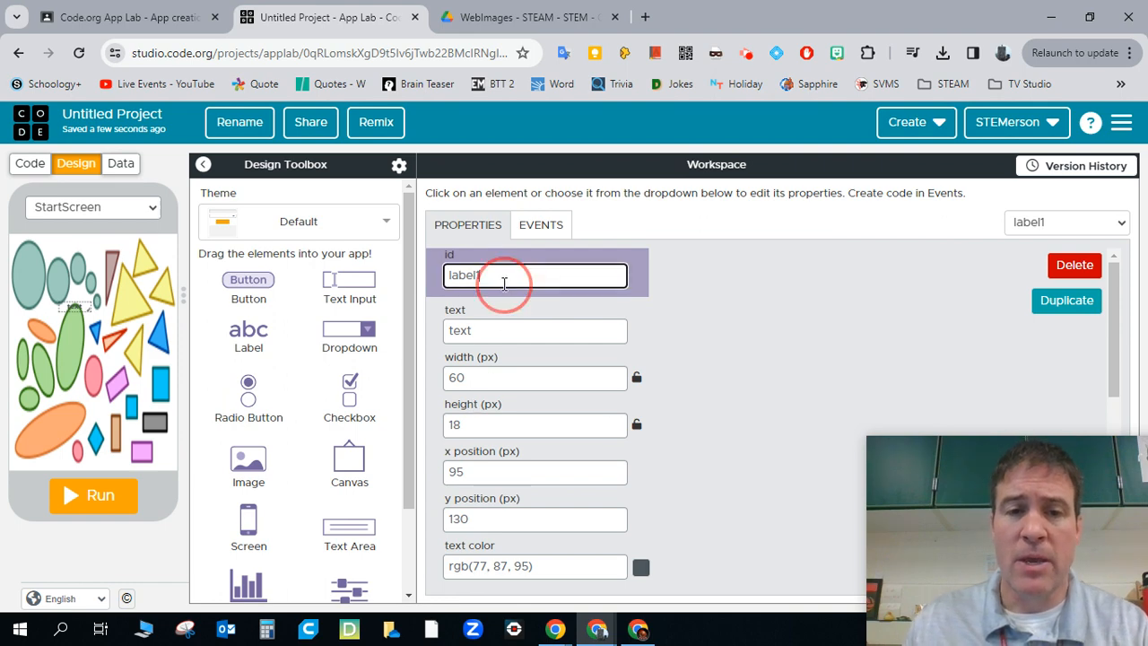
pyautogui.doubleClick(504, 283)
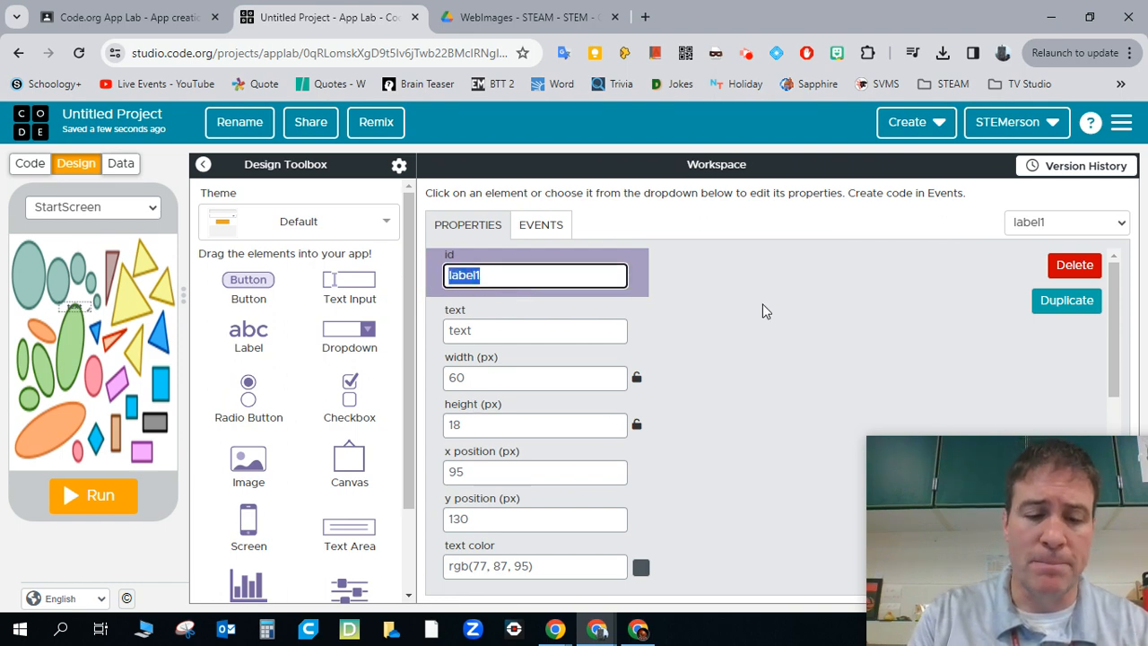
pyautogui.write('StartS')
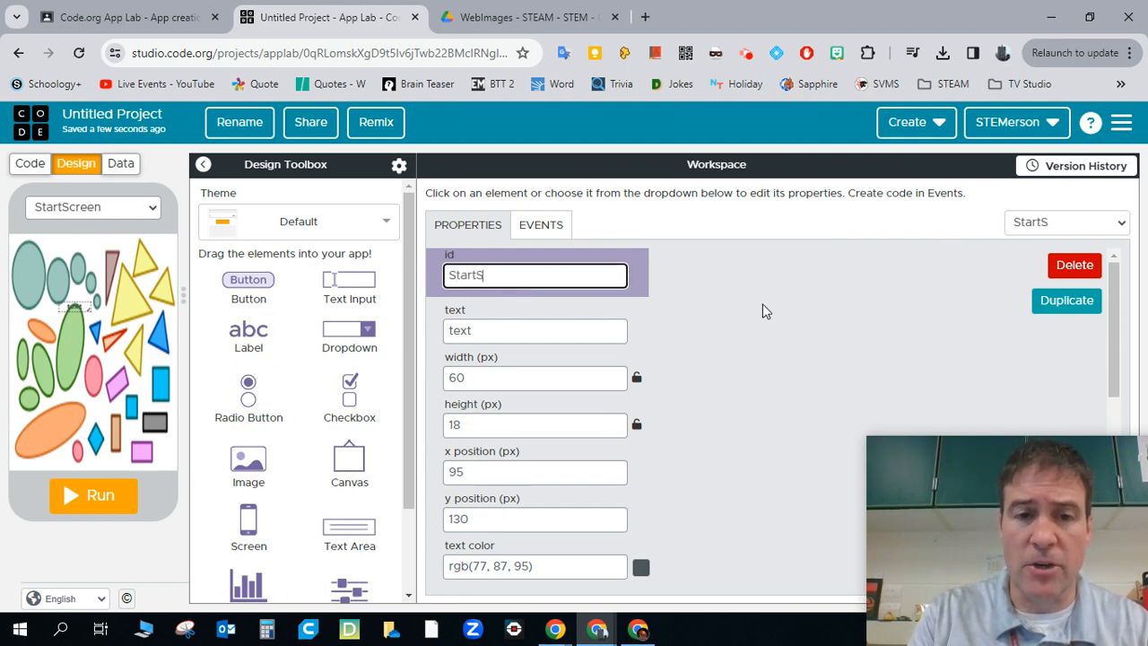
pyautogui.write('creen')
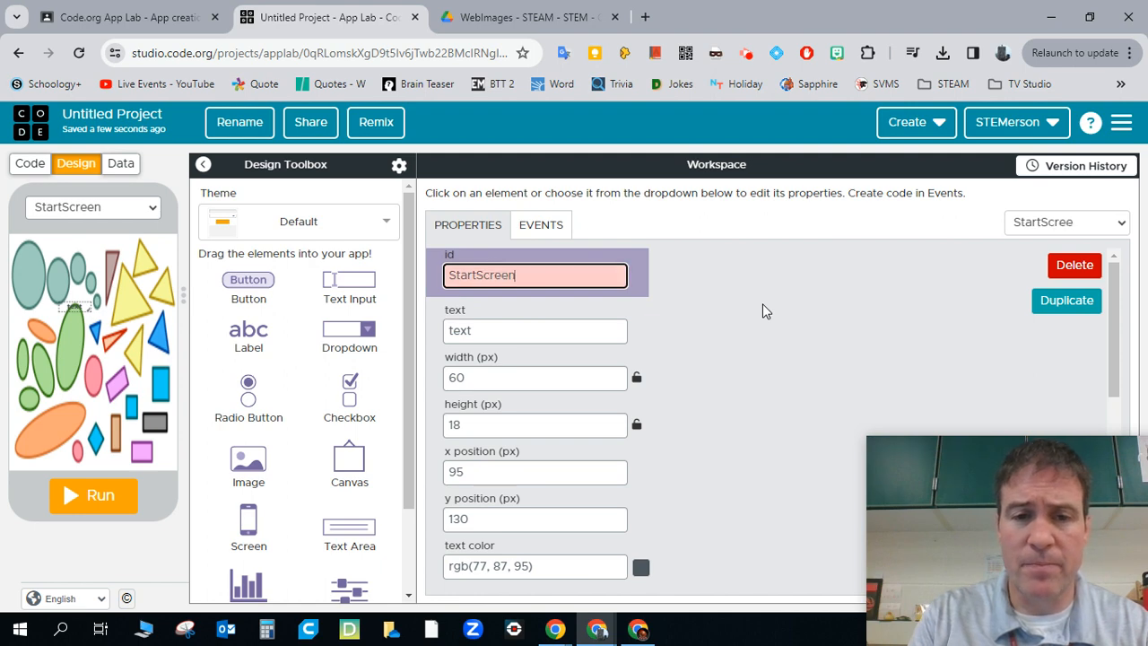
pyautogui.write('Label')
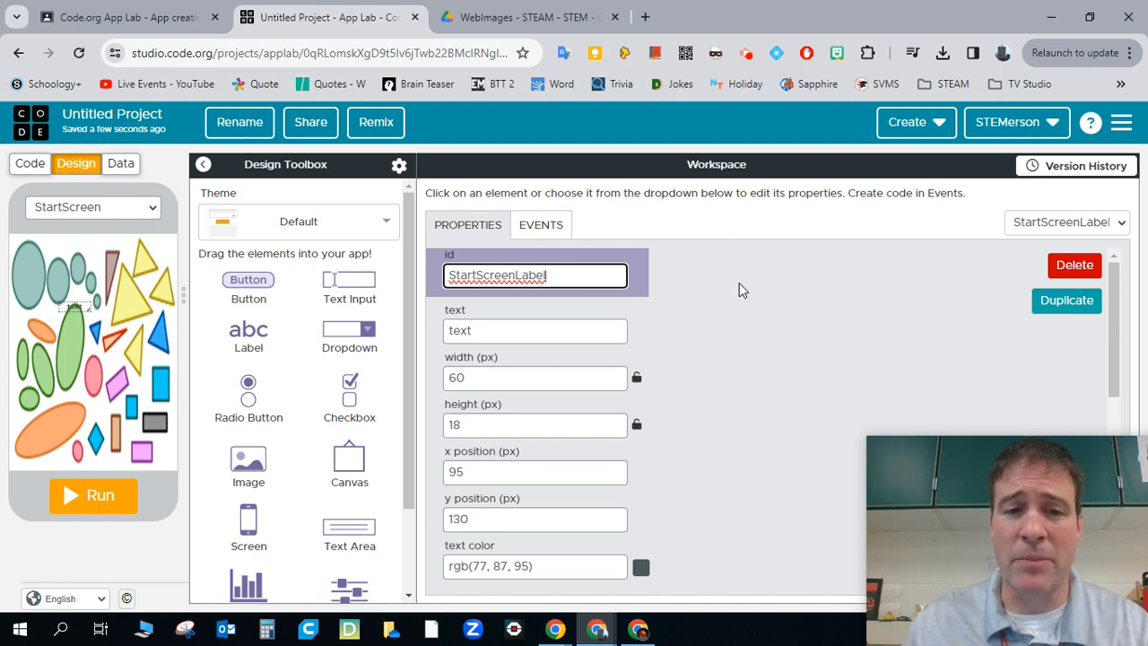
# Set the text of StartScreenLabel to "Geometry Calculator"
pyautogui.click(612, 333)
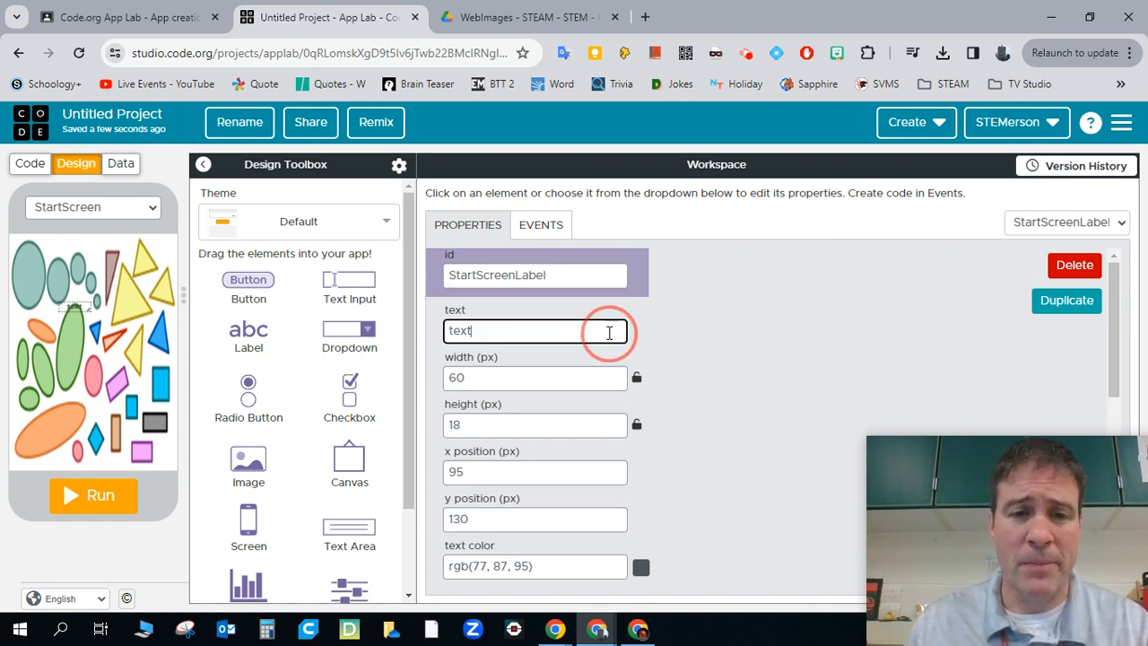
pyautogui.doubleClick(603, 330)
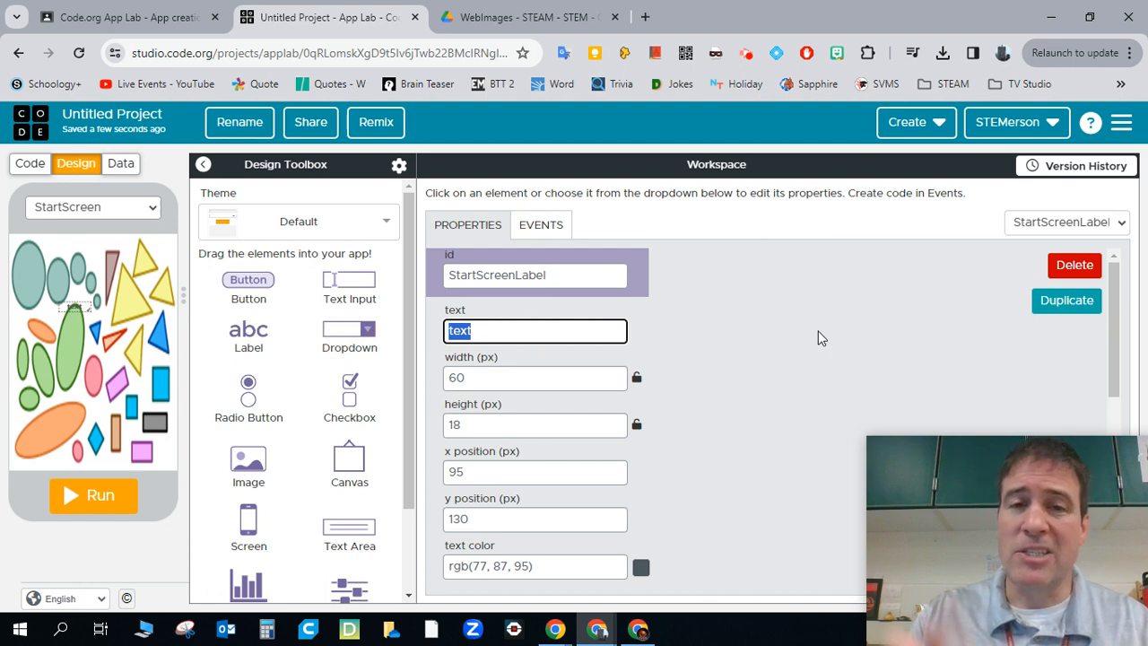
pyautogui.write('G')
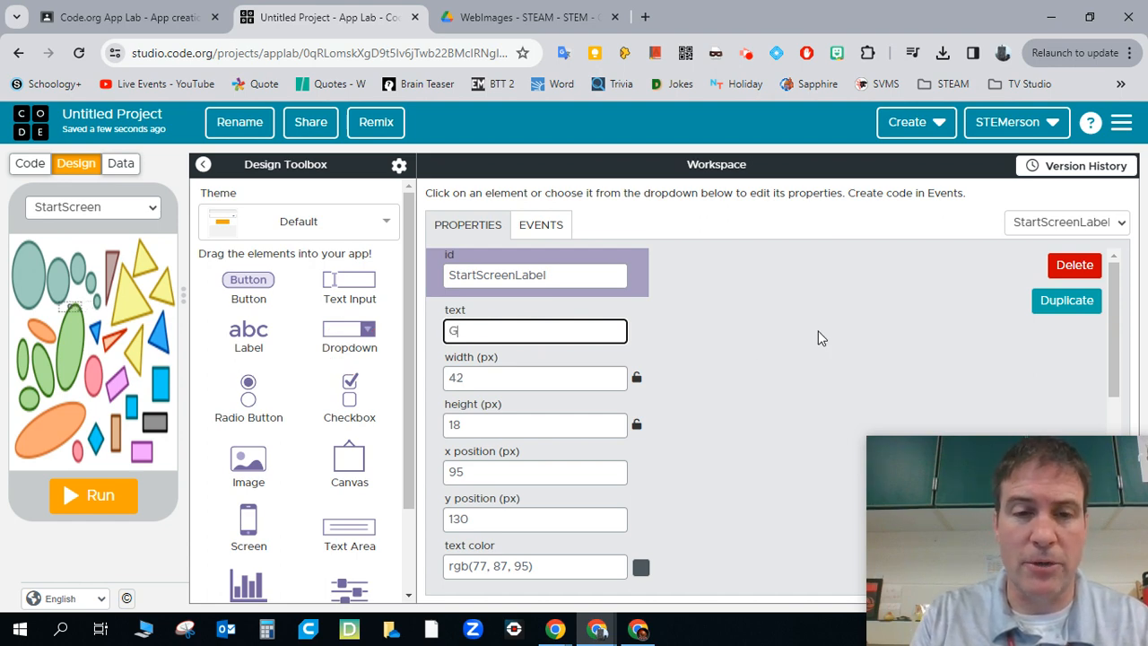
pyautogui.write('eometry ')
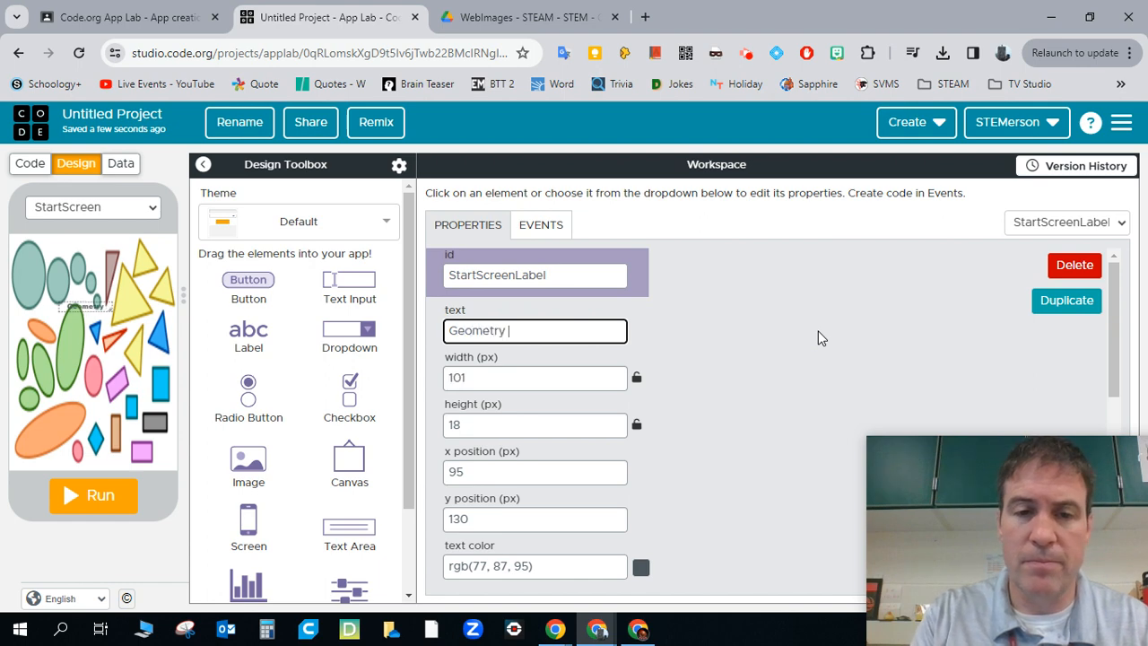
pyautogui.write('Calculator')
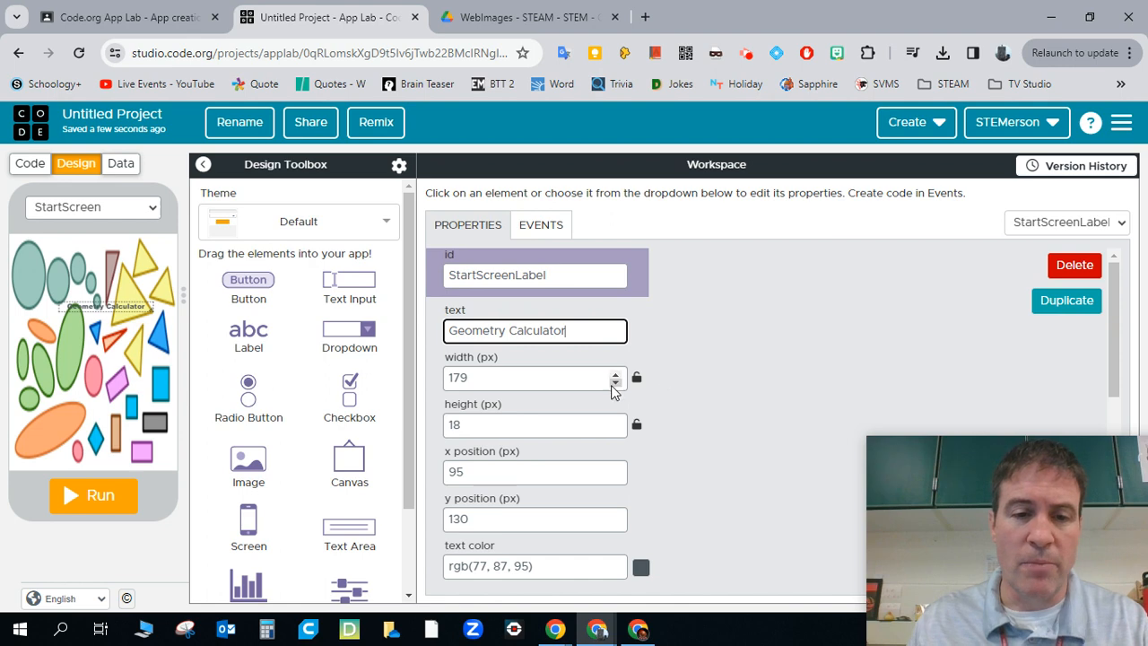
# Increase the font size of the "Geometry Calculator" label to 40 px
pyautogui.scroll(-3, 627, 390)
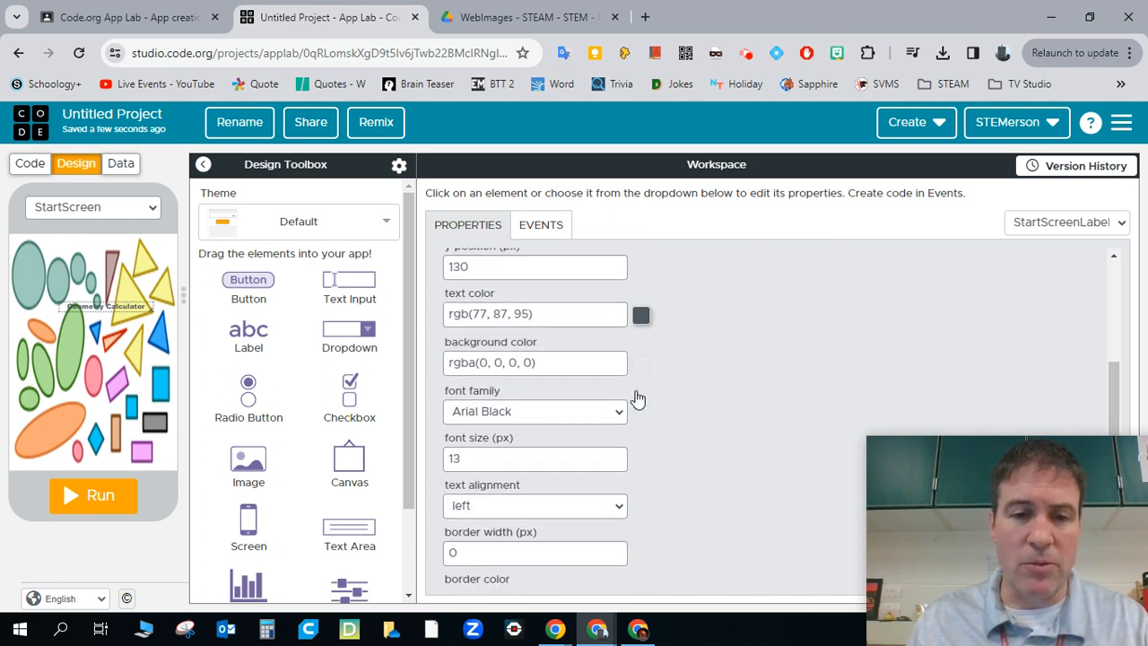
pyautogui.scroll(-1, 635, 397)
pyautogui.click(615, 371)
pyautogui.click(615, 372)
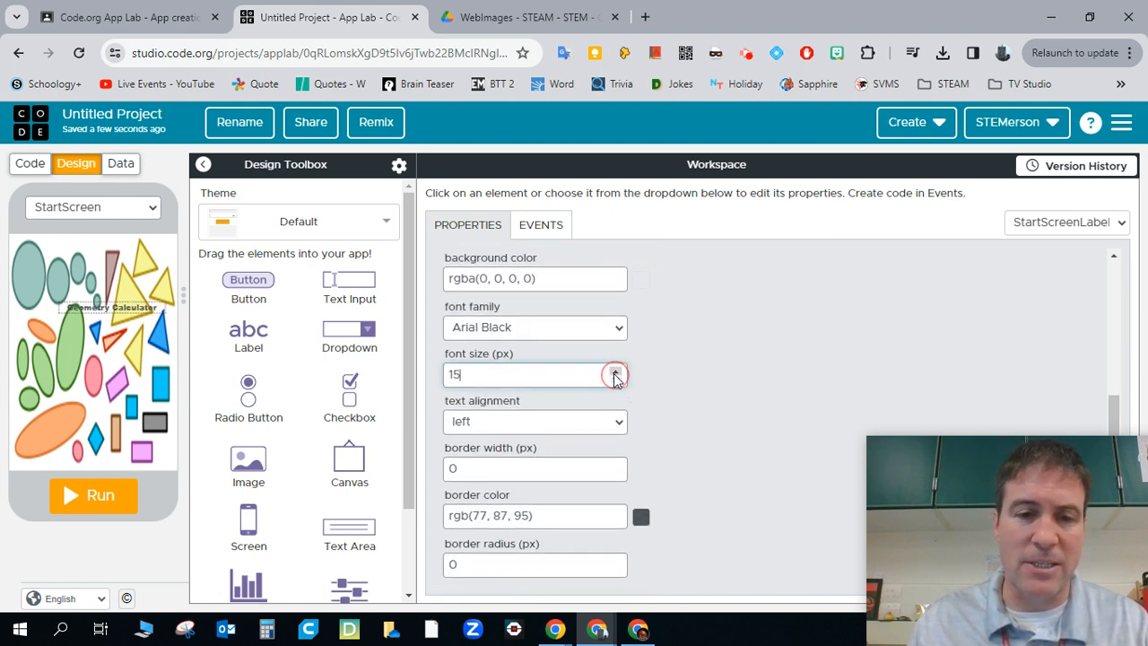
pyautogui.tripleClick(615, 372)
pyautogui.doubleClick(615, 372)
pyautogui.tripleClick(615, 372)
pyautogui.doubleClick(615, 372)
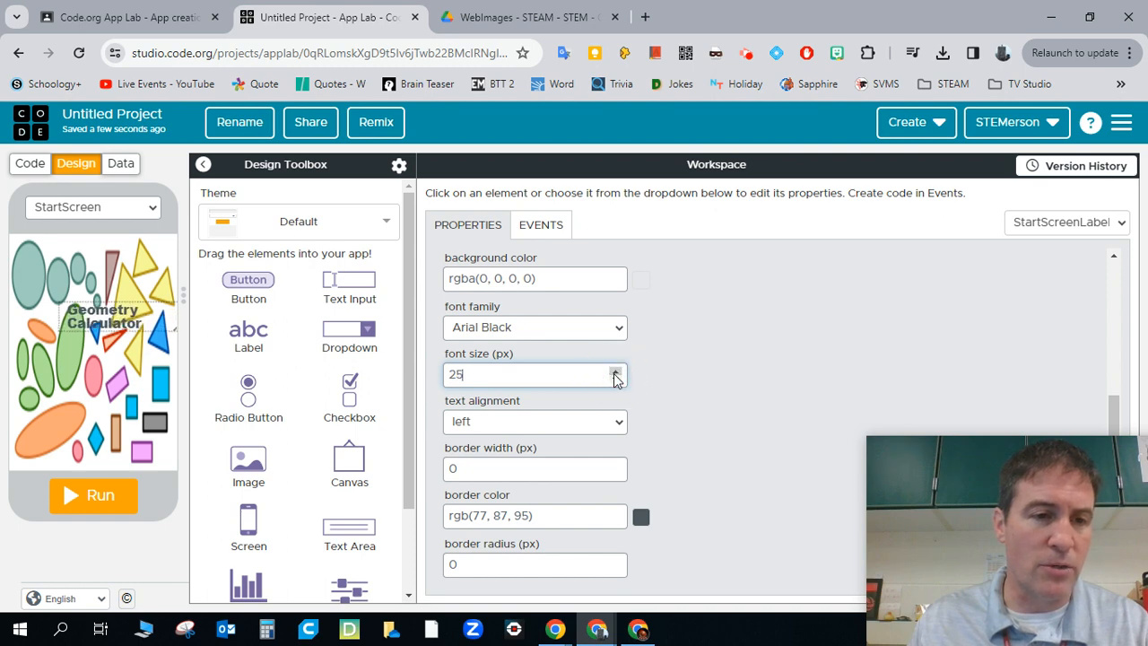
pyautogui.tripleClick(615, 372)
pyautogui.tripleClick(615, 372)
pyautogui.click(614, 371)
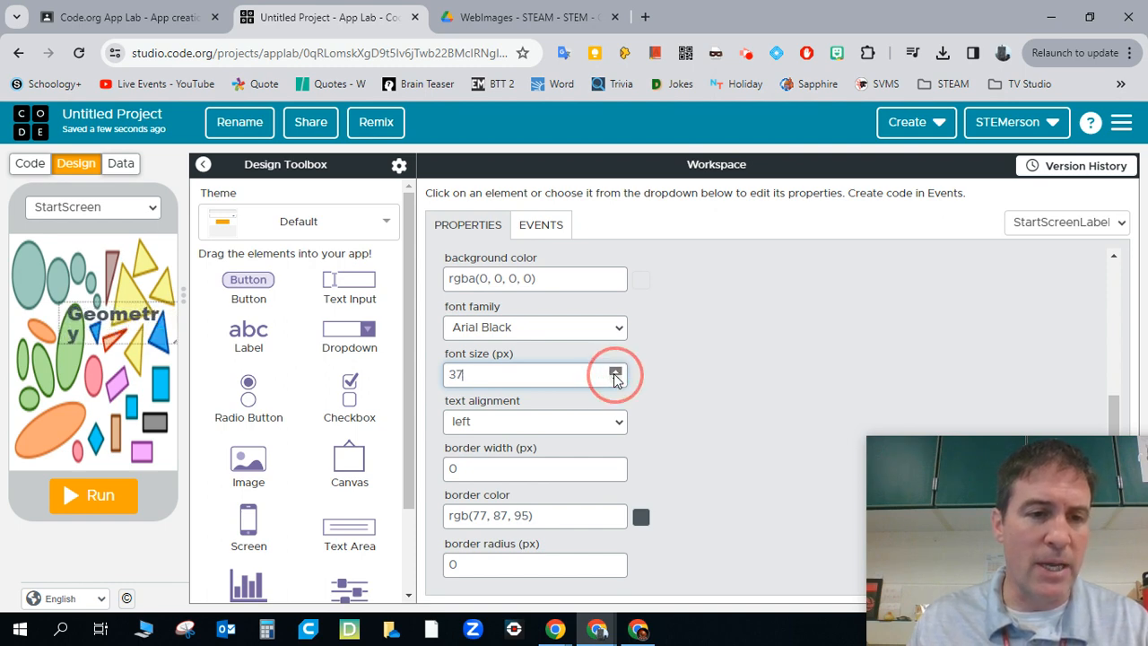
pyautogui.click(614, 371)
pyautogui.click(614, 371)
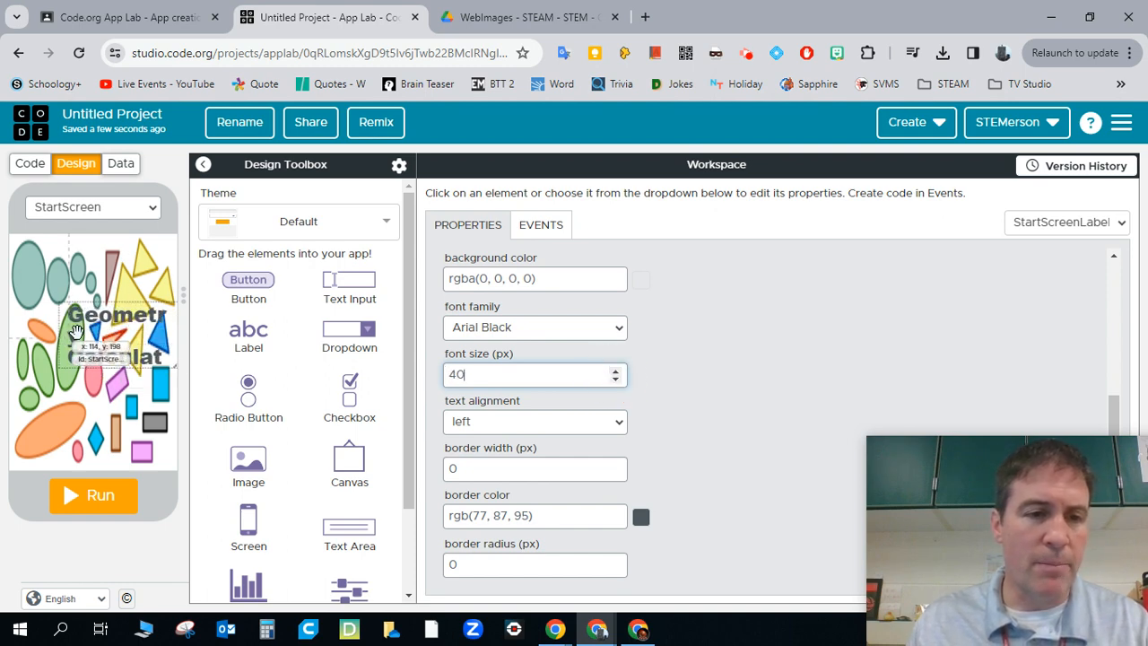
# Move the title label to the app screen's upper-left area and widen it so each word fits on one line
pyautogui.moveTo(95, 316); pyautogui.dragTo(50, 266)
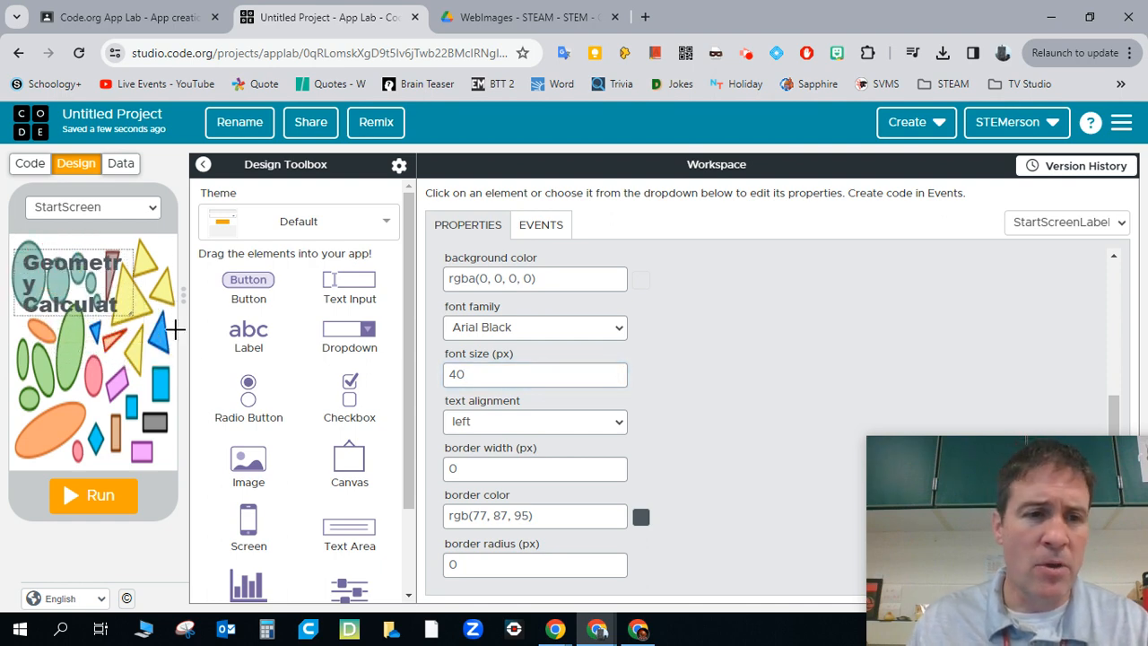
pyautogui.moveTo(137, 325); pyautogui.dragTo(165, 320)
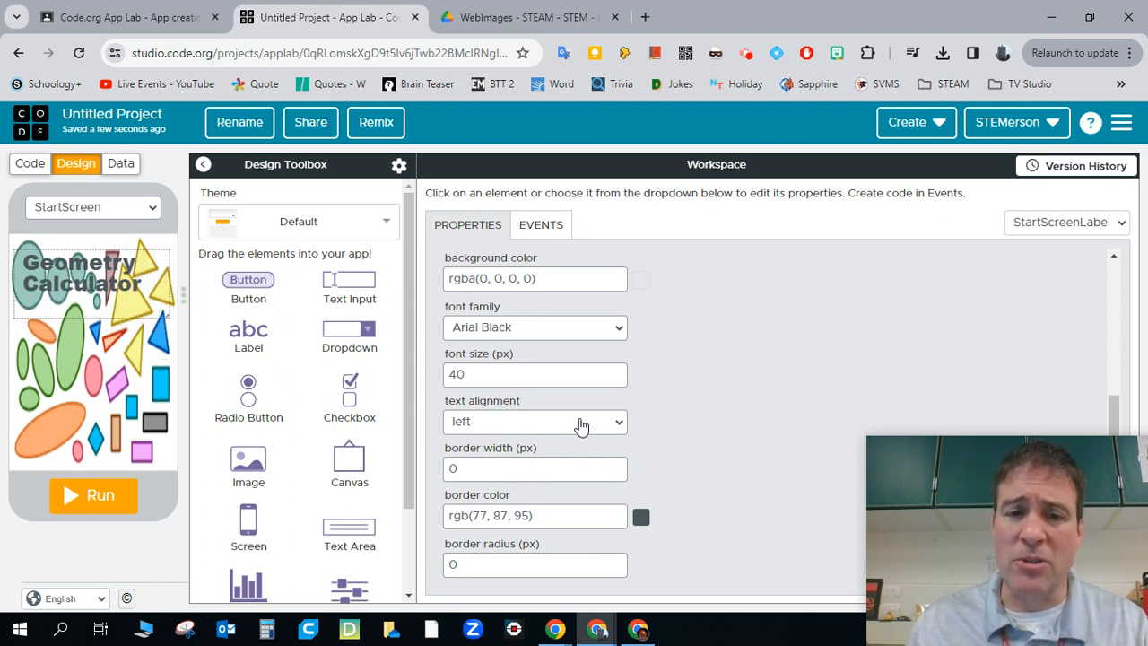
# Set the title label's text alignment to center and, after trying lower positions, place it at the top of the app screen
pyautogui.click(581, 425)
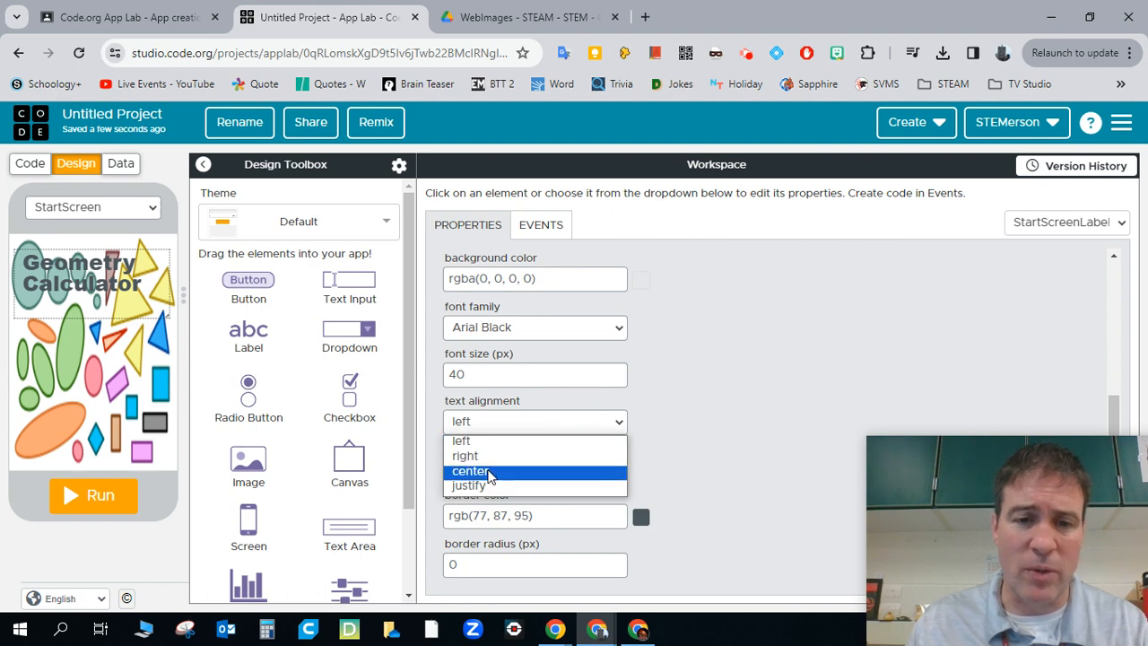
pyautogui.click(480, 470)
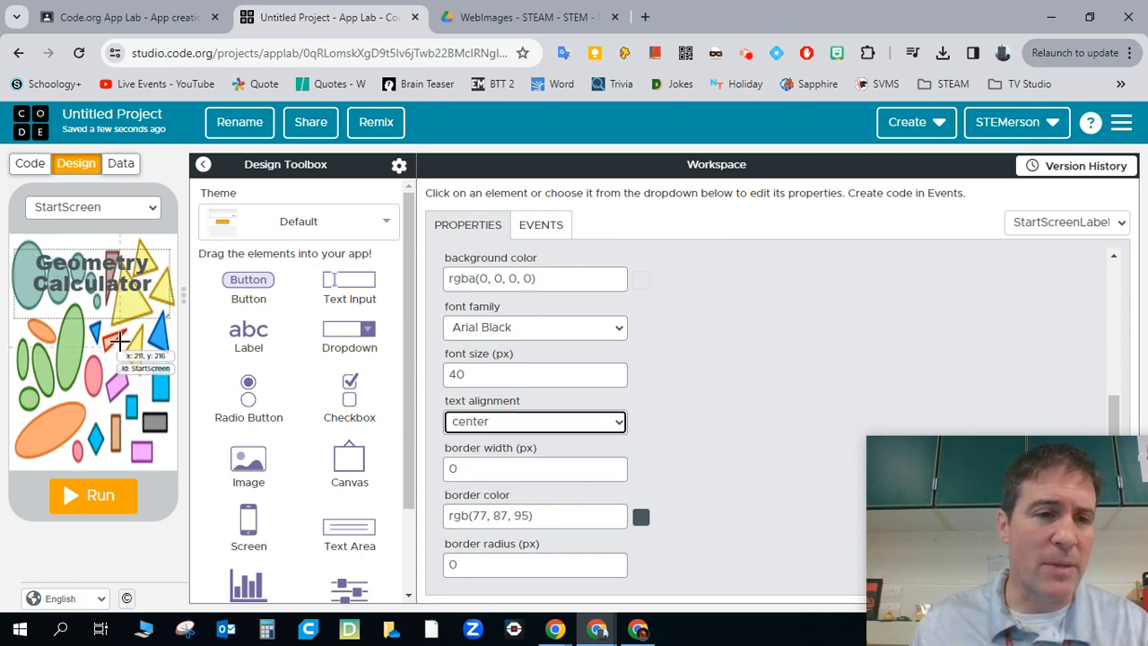
pyautogui.moveTo(105, 303); pyautogui.dragTo(105, 338)
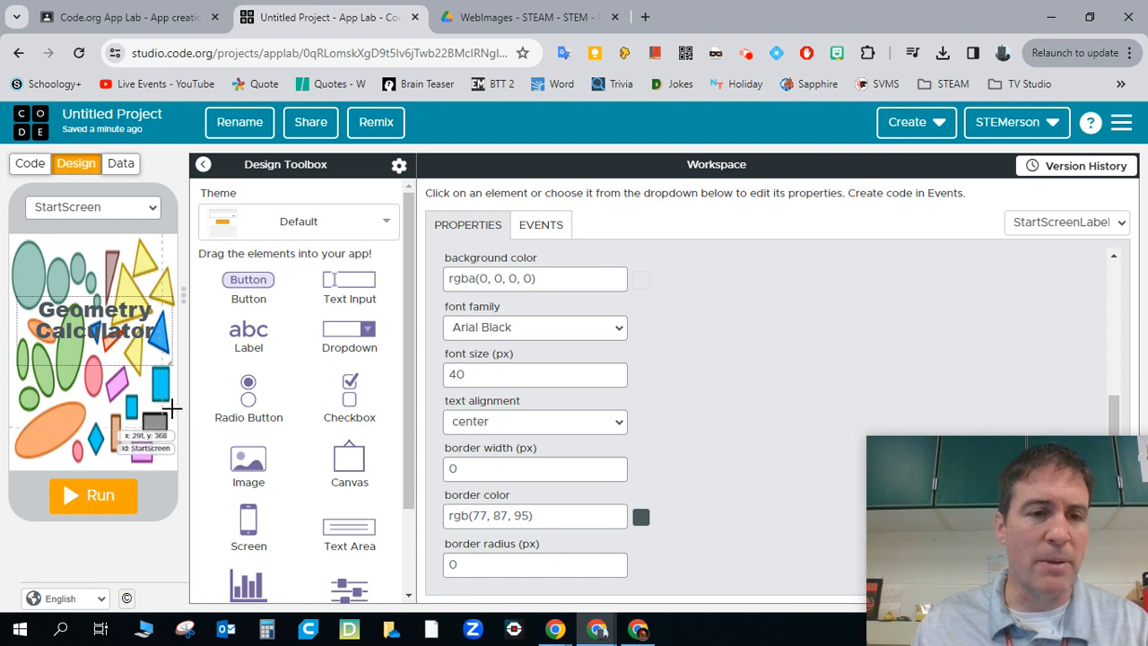
pyautogui.moveTo(105, 327); pyautogui.dragTo(106, 372)
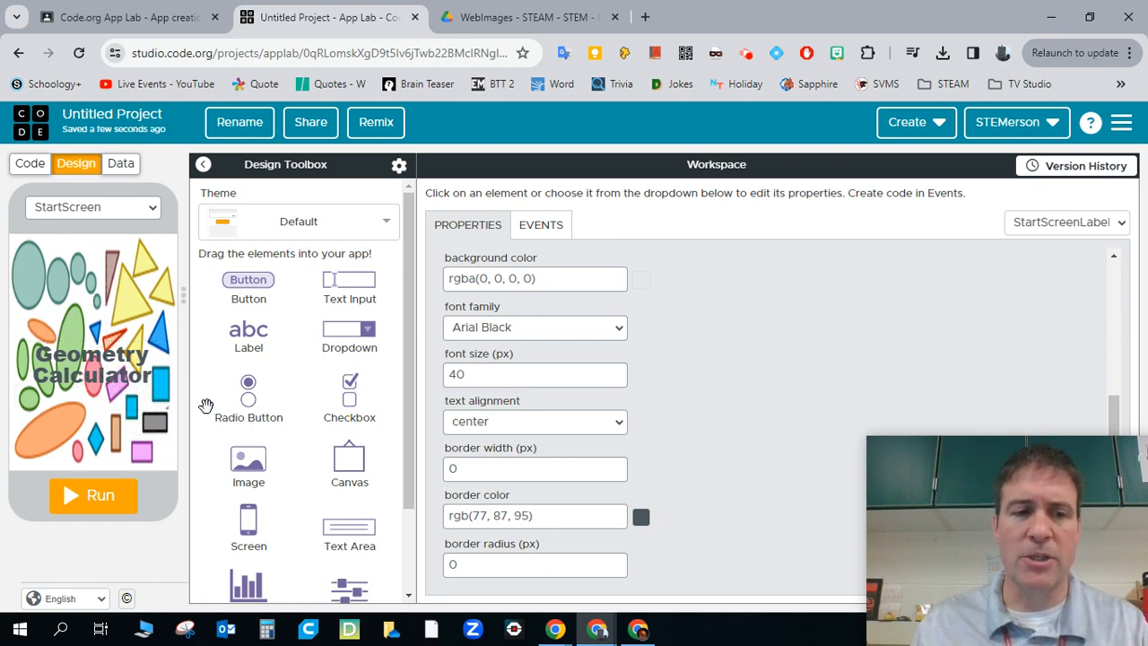
pyautogui.moveTo(91, 377); pyautogui.dragTo(95, 269)
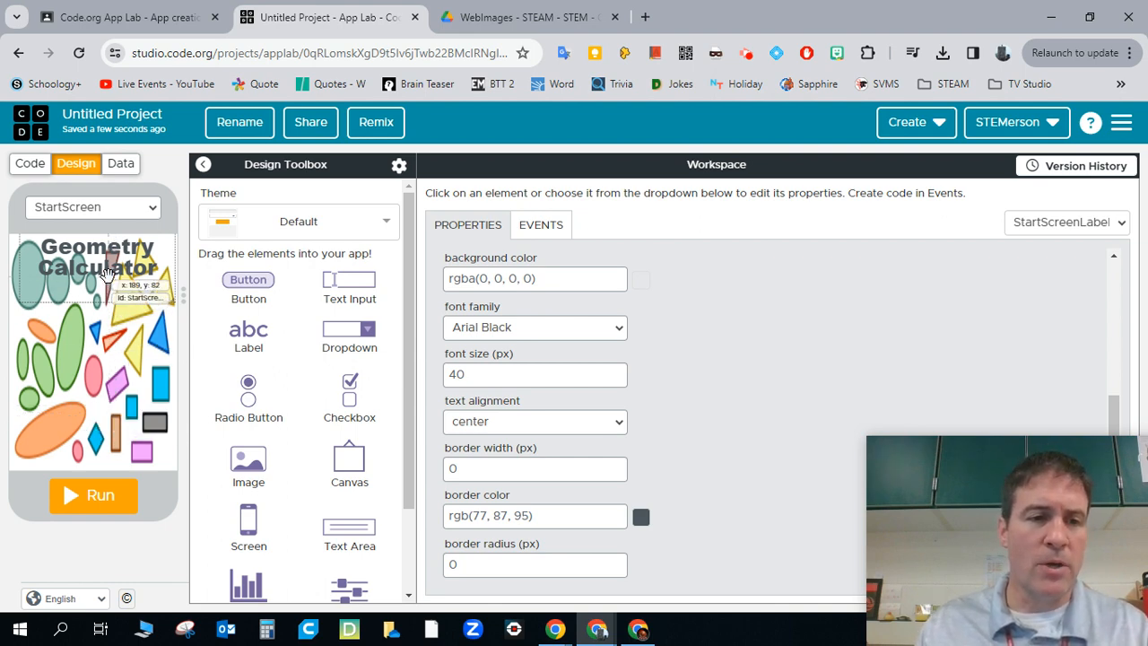
# Nudge the title label slightly left to x position 10 px and y position 0 px on the app screen
pyautogui.moveTo(109, 277); pyautogui.dragTo(105, 274)
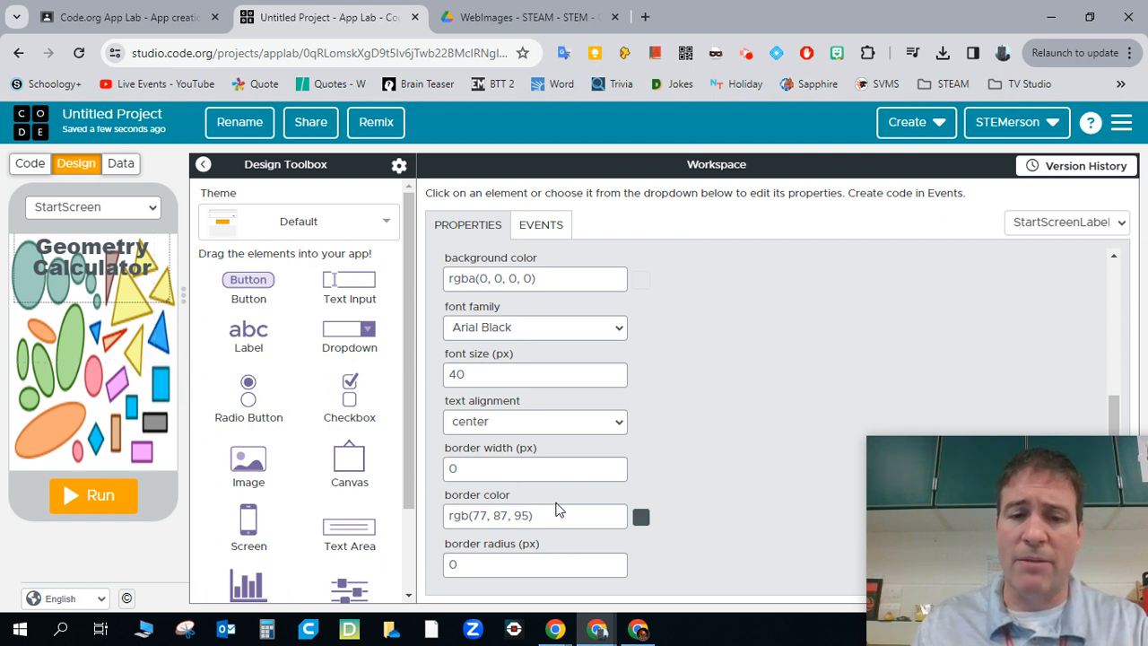
pyautogui.scroll(3, 648, 463)
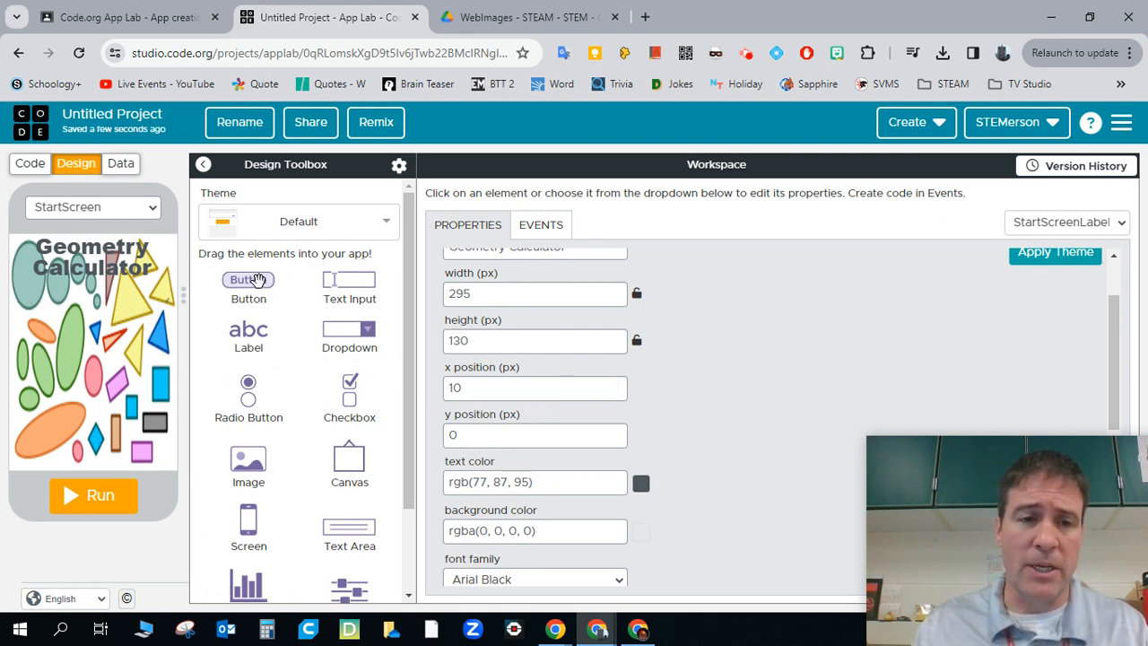
# Add a button in the app screen's lower-left corner at x 10, y 395 px and give it the id StartButton
pyautogui.moveTo(258, 279); pyautogui.dragTo(40, 450)
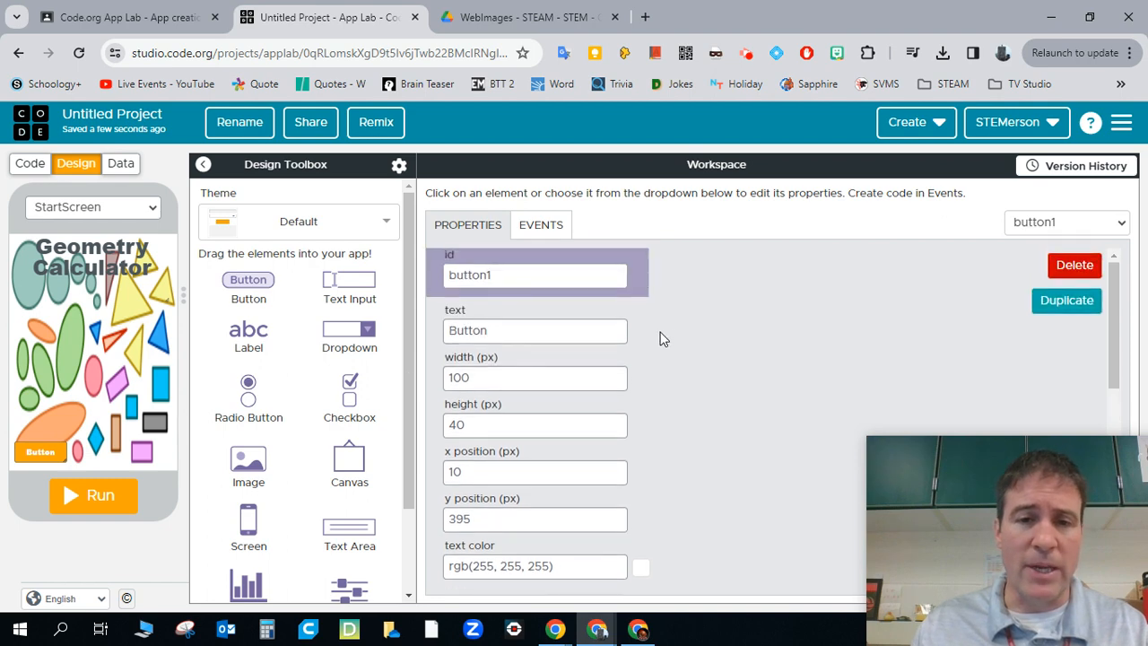
pyautogui.doubleClick(523, 277)
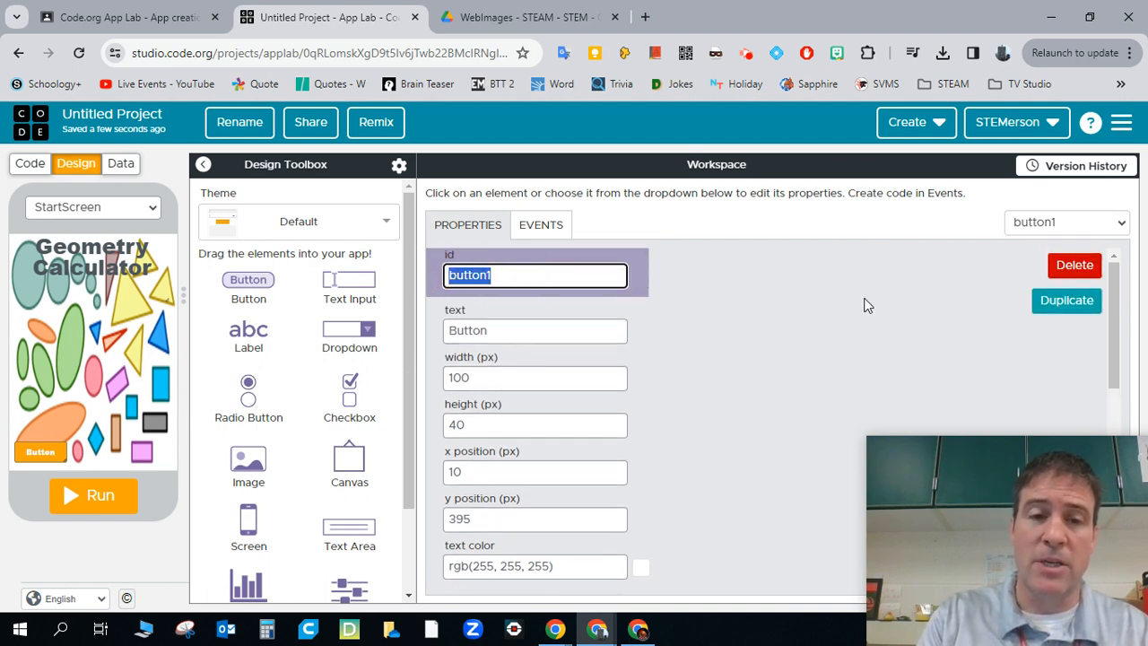
pyautogui.write('Sta')
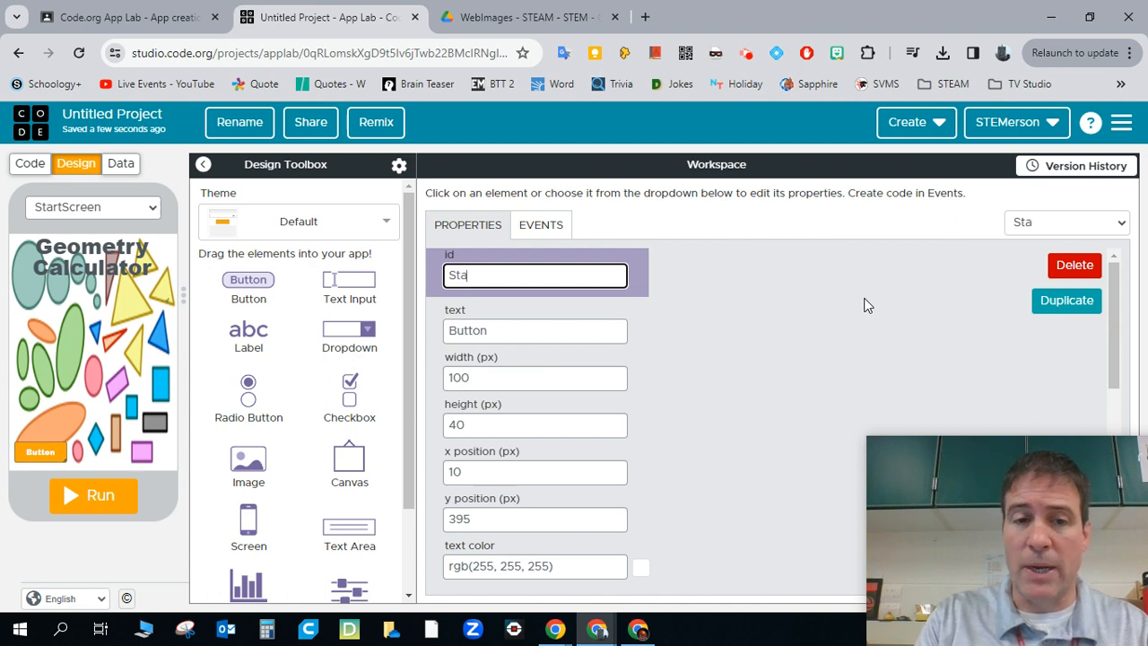
pyautogui.write('rtButton')
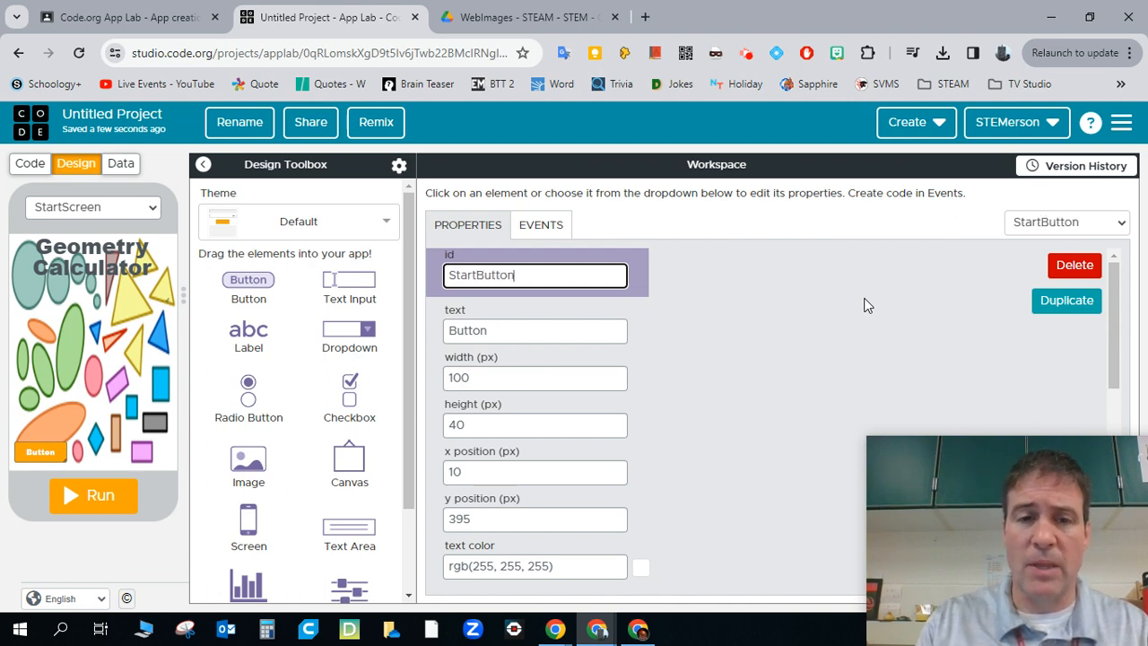
# Set the displayed text of StartButton to "Start"
pyautogui.doubleClick(547, 330)
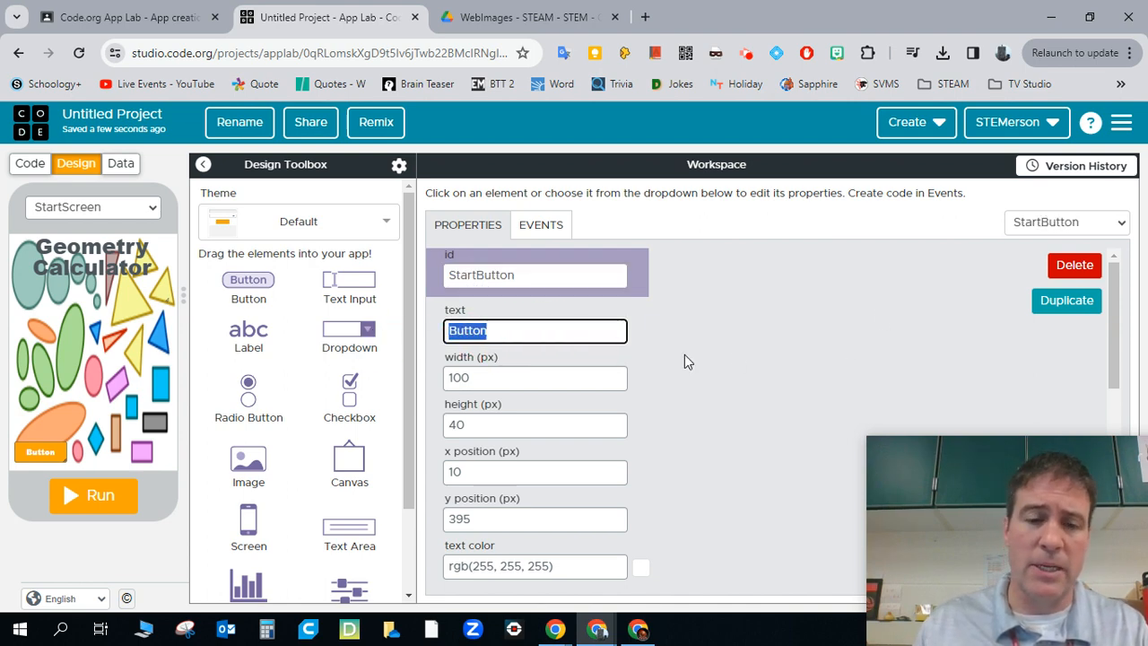
pyautogui.write('Start')
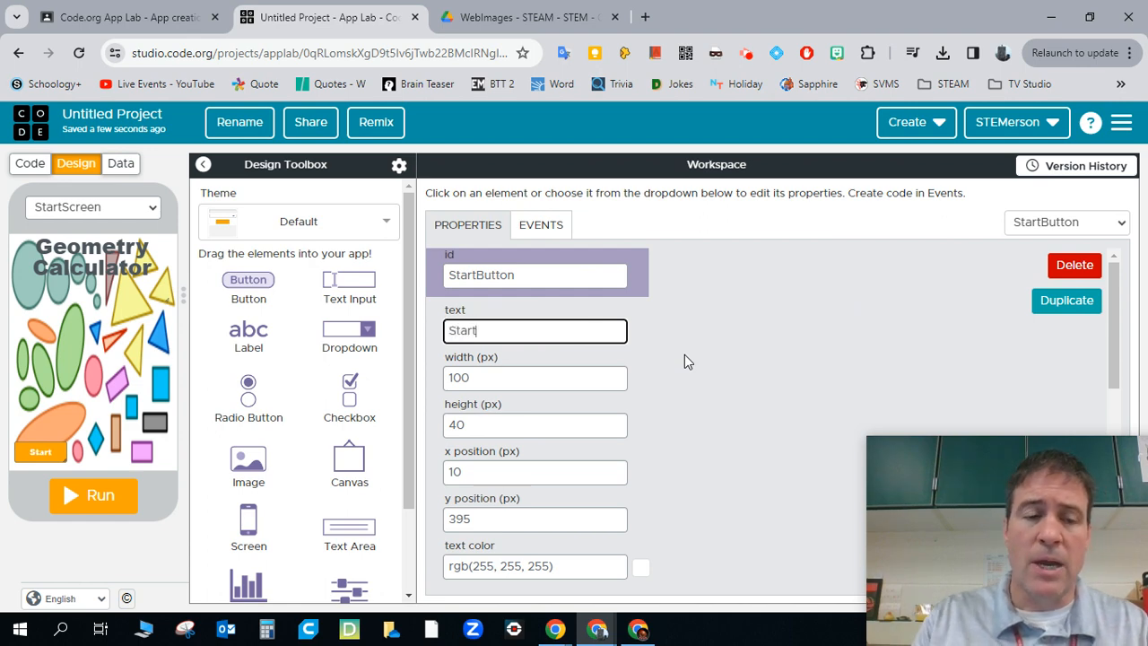
pyautogui.click(678, 335)
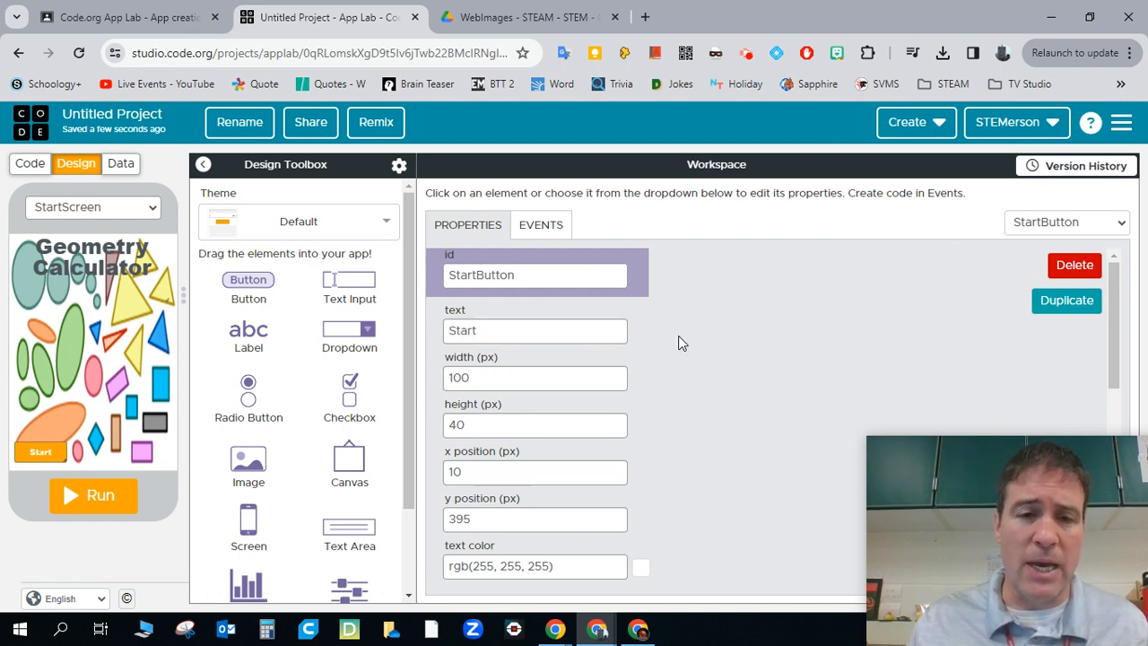